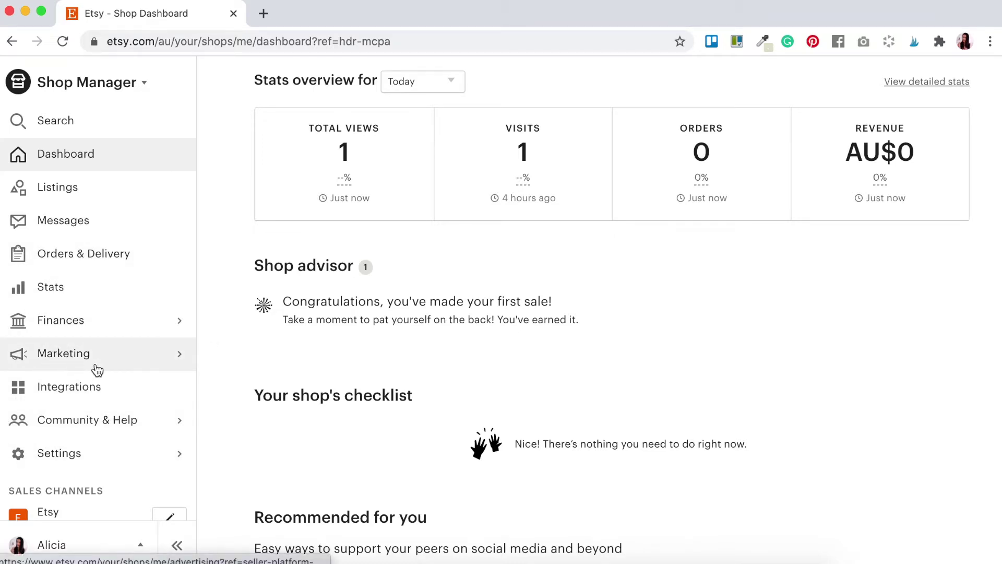
Open the Etsy Ads page in the shop's marketing area and start setting up an advertising campaign
left_click(179, 355)
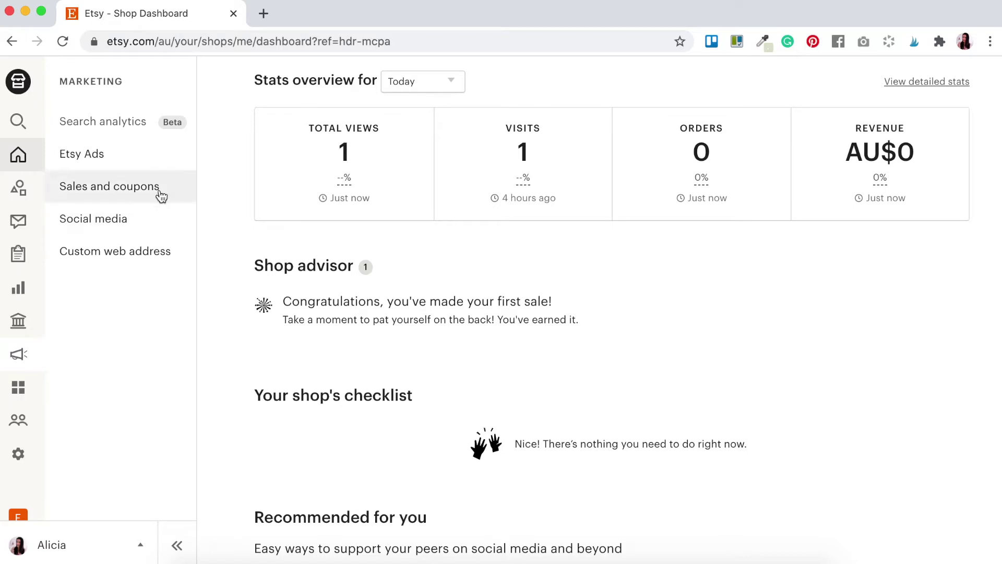
left_click(96, 159)
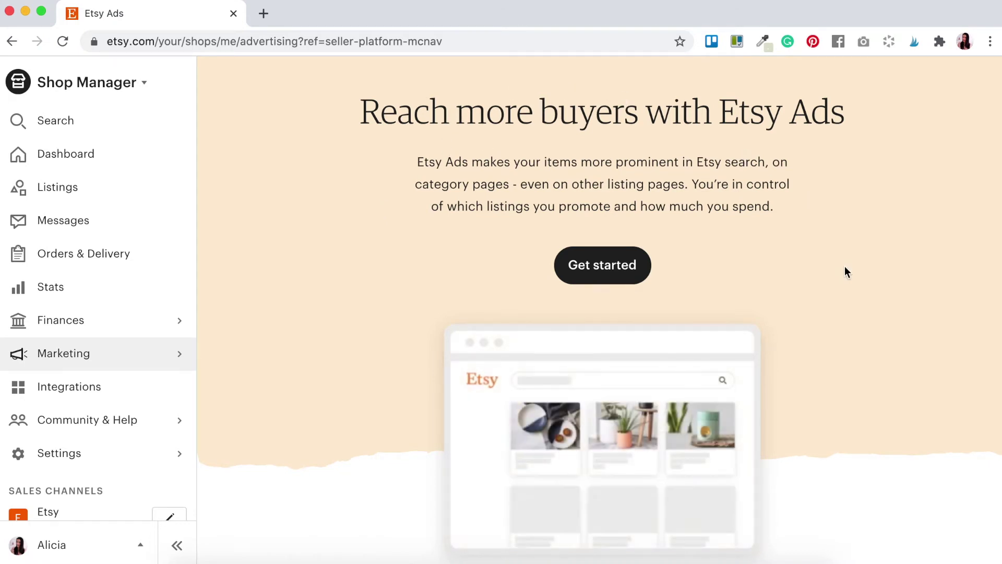
scroll(845, 271, "down", 7)
scroll(846, 271, "down", 3)
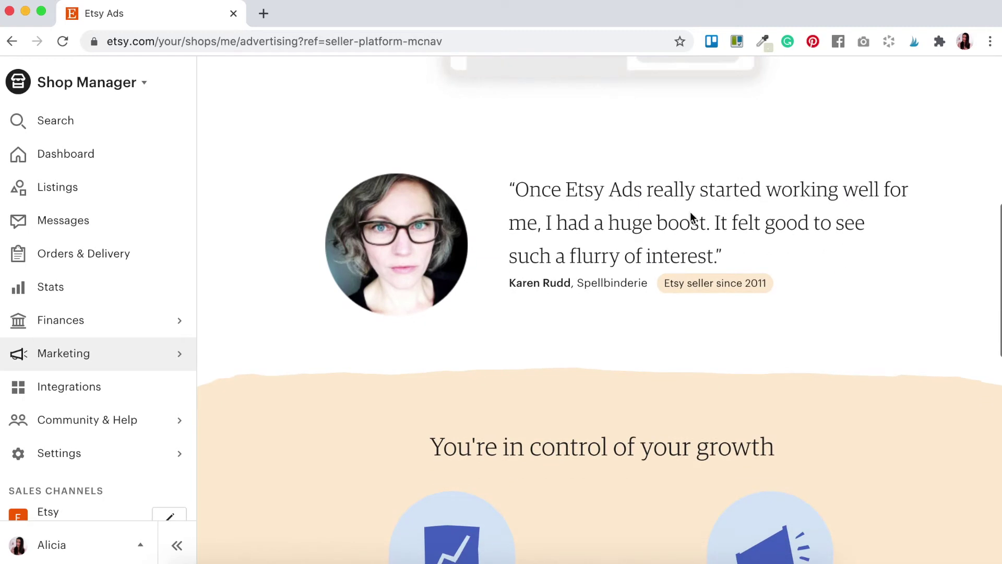
scroll(841, 332, "down", 3)
scroll(842, 332, "down", 5)
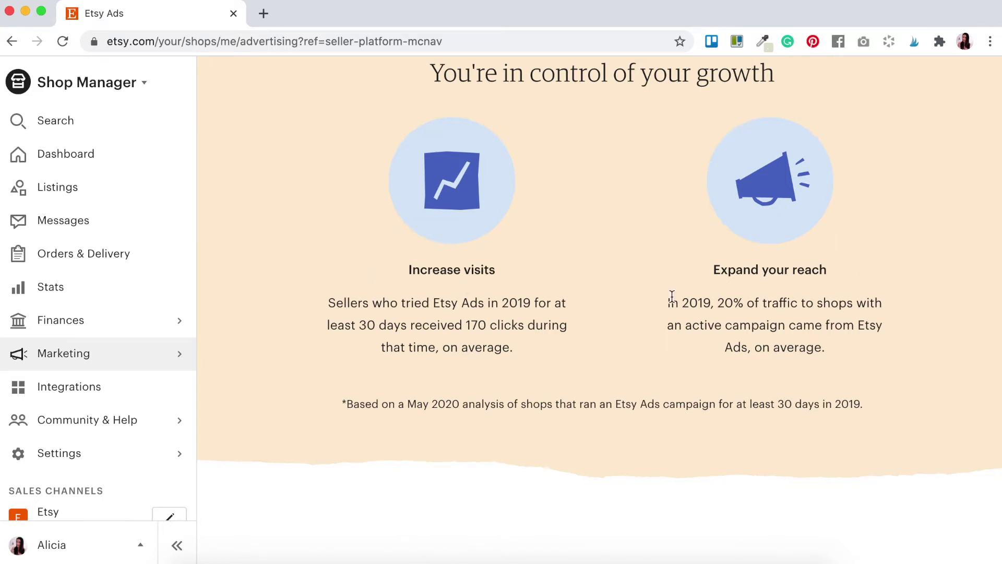
scroll(601, 365, "down", 6)
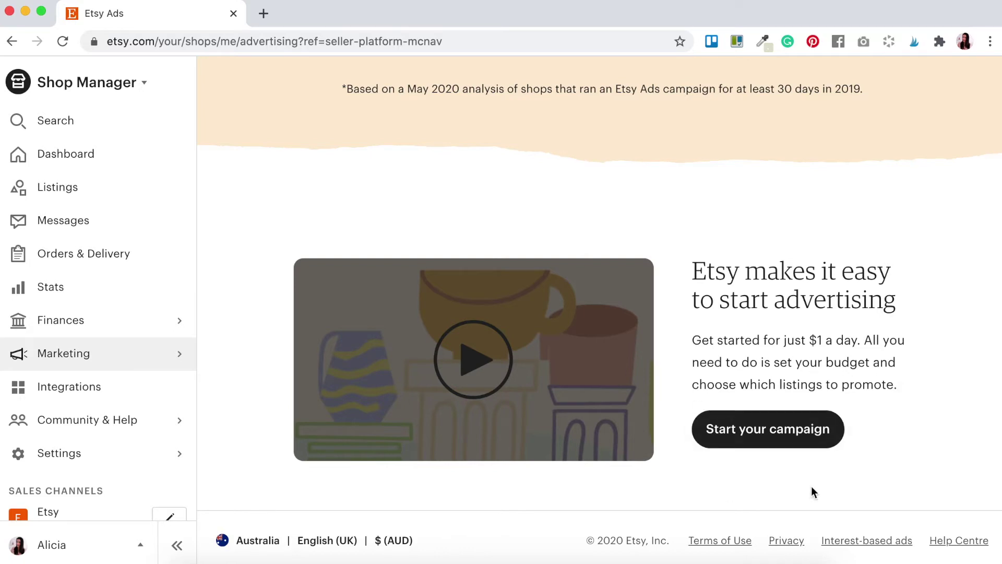
left_click(738, 434)
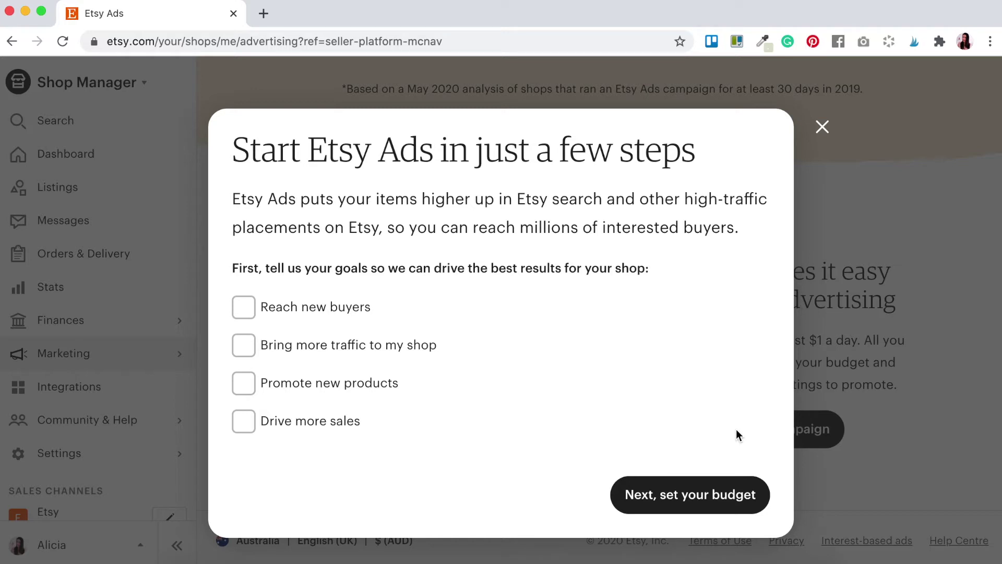
Choose the campaign goals Reach new buyers, Bring more traffic to my shop and Drive more sales, and continue to the budget
left_click(243, 313)
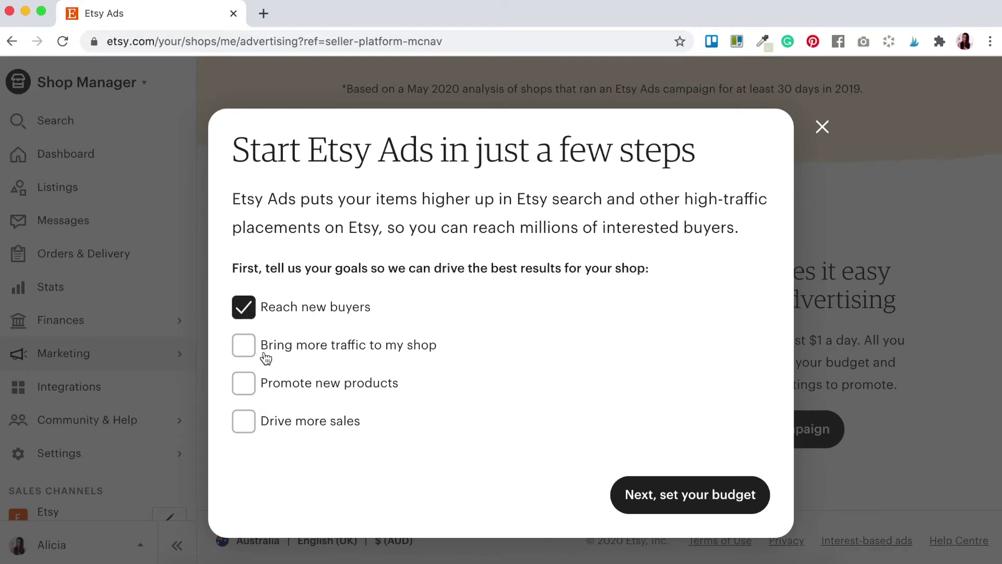
left_click(245, 356)
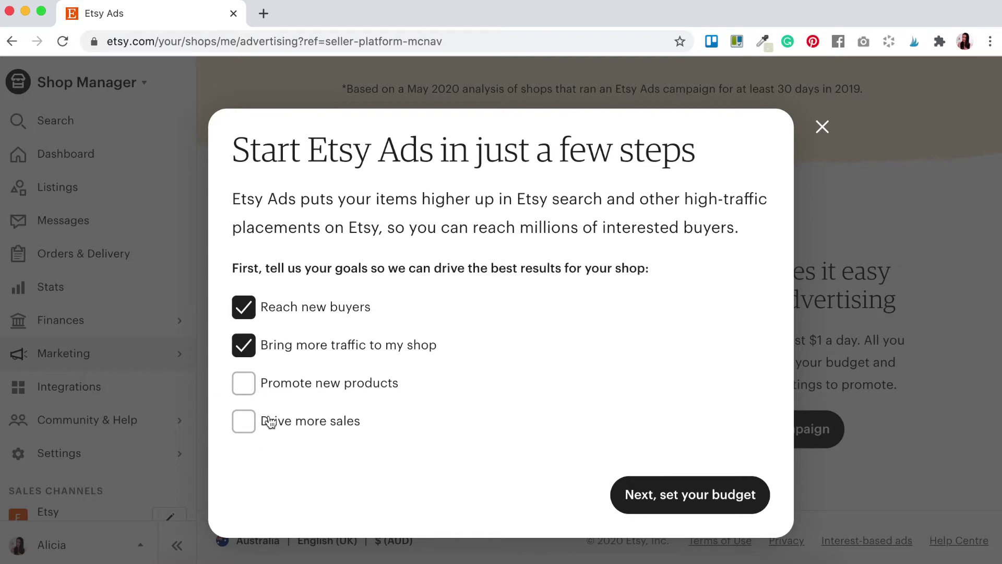
left_click(242, 425)
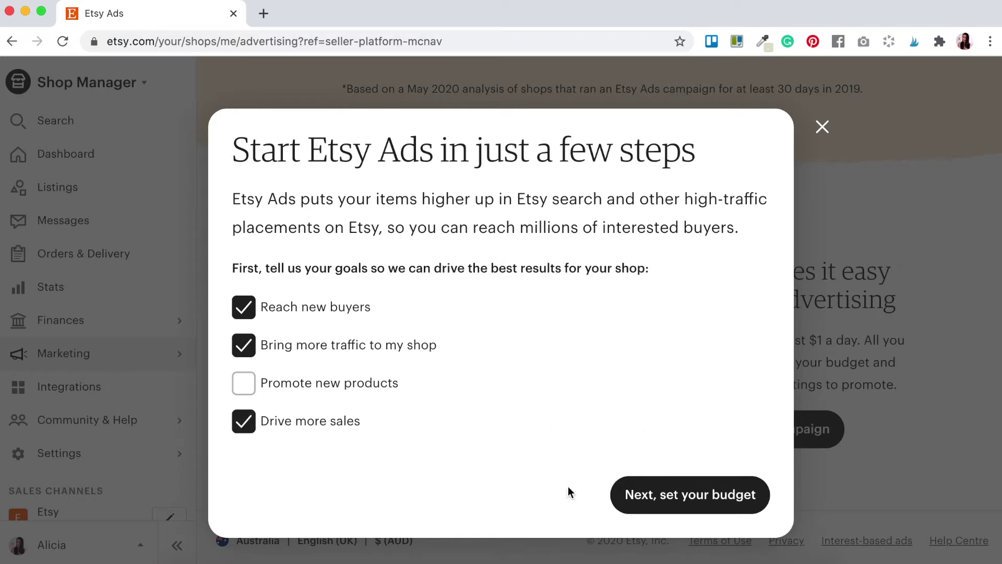
left_click(689, 497)
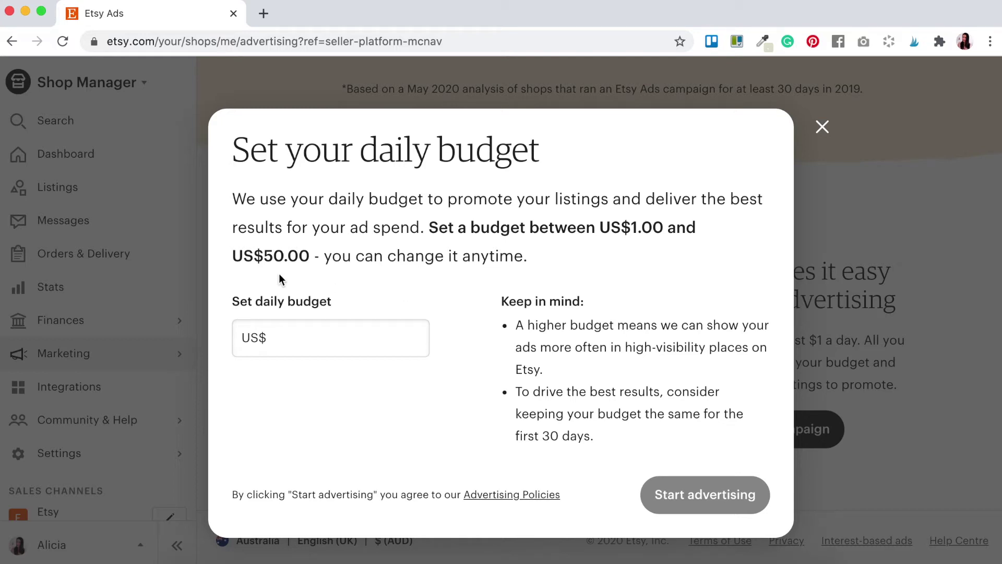
Set the daily ad budget to US$1.00 and start advertising
left_click(274, 338)
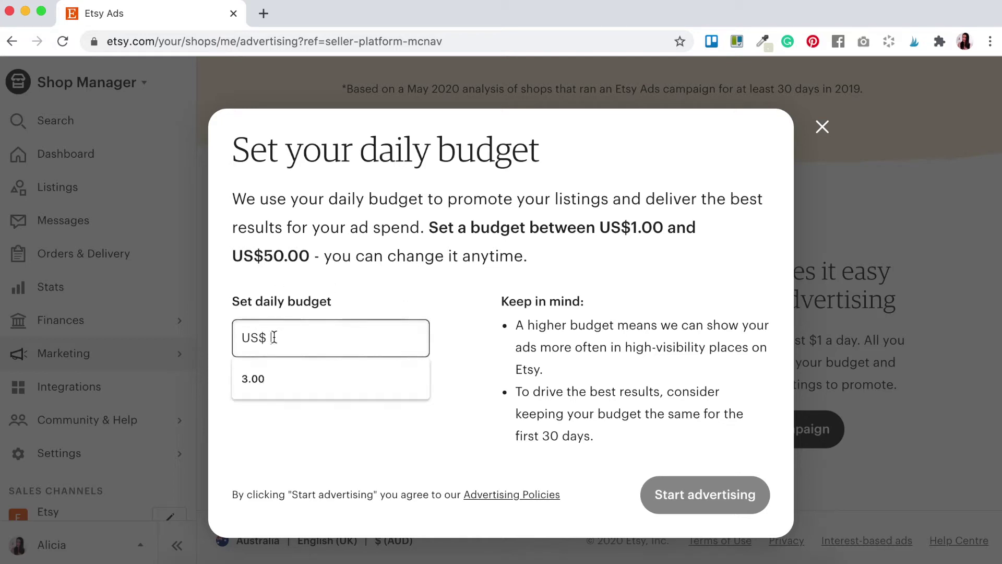
left_click(261, 376)
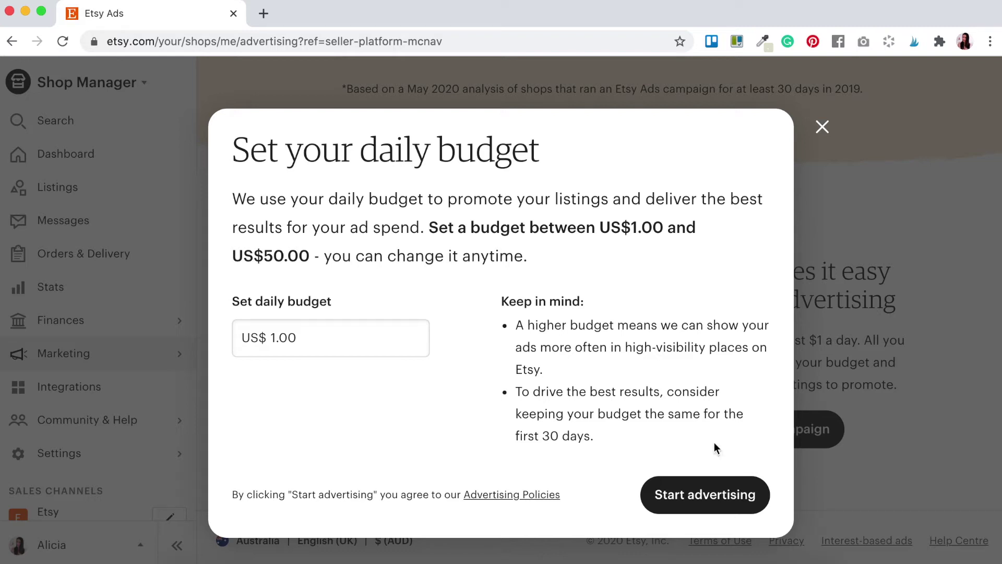
left_click(715, 499)
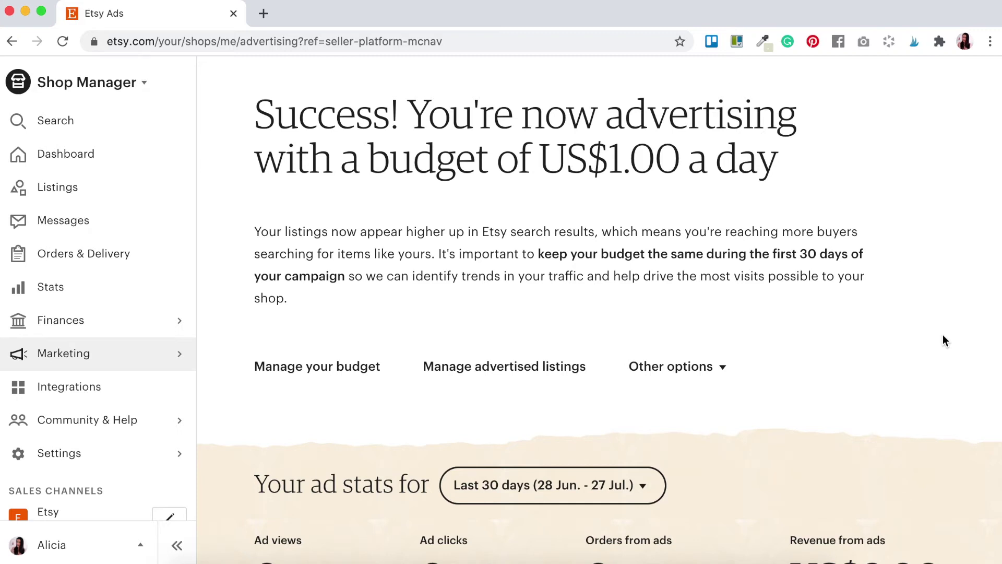
View the settings for managing the campaign's daily budget and leave them without making a change
scroll(891, 369, "down", 3)
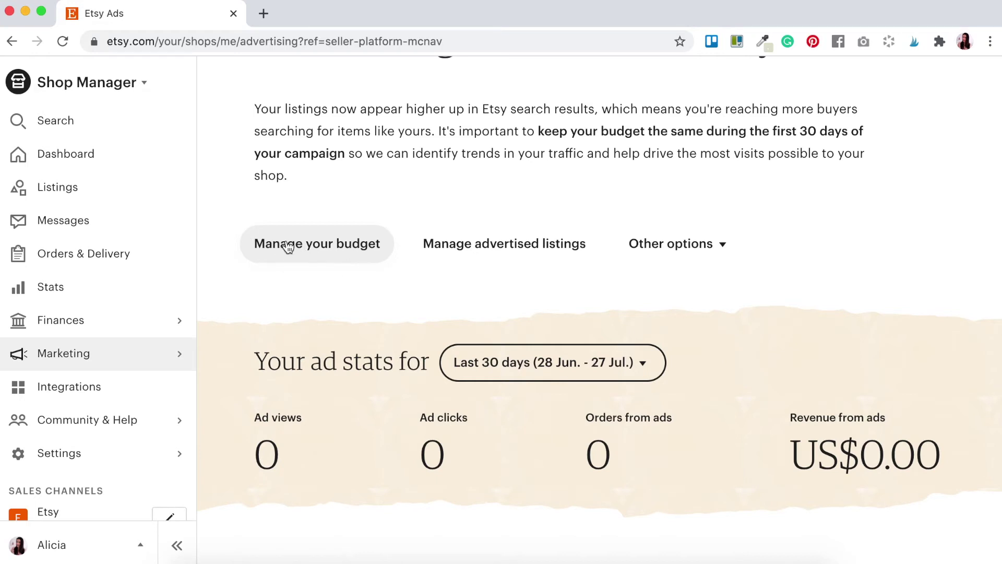
left_click(335, 247)
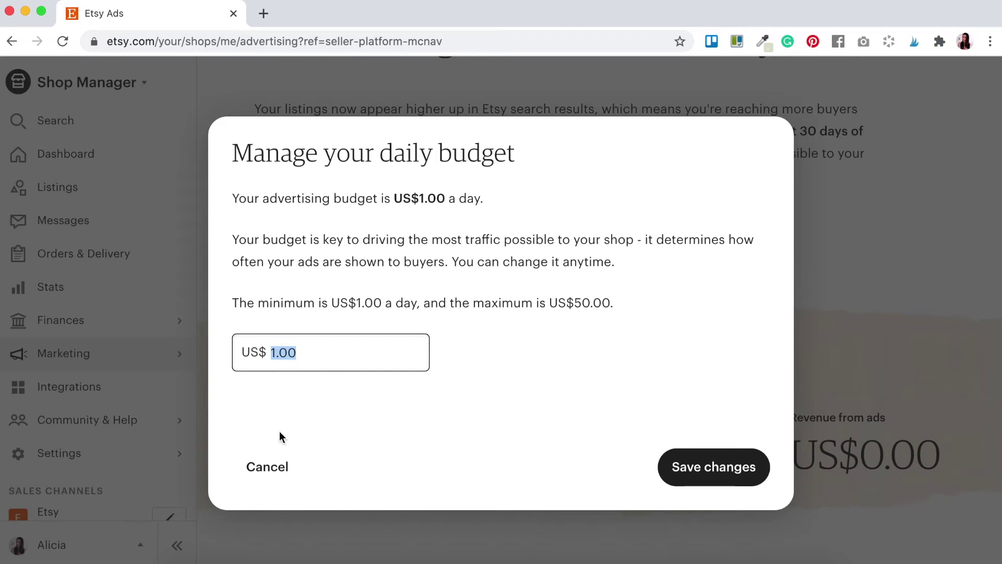
left_click(270, 467)
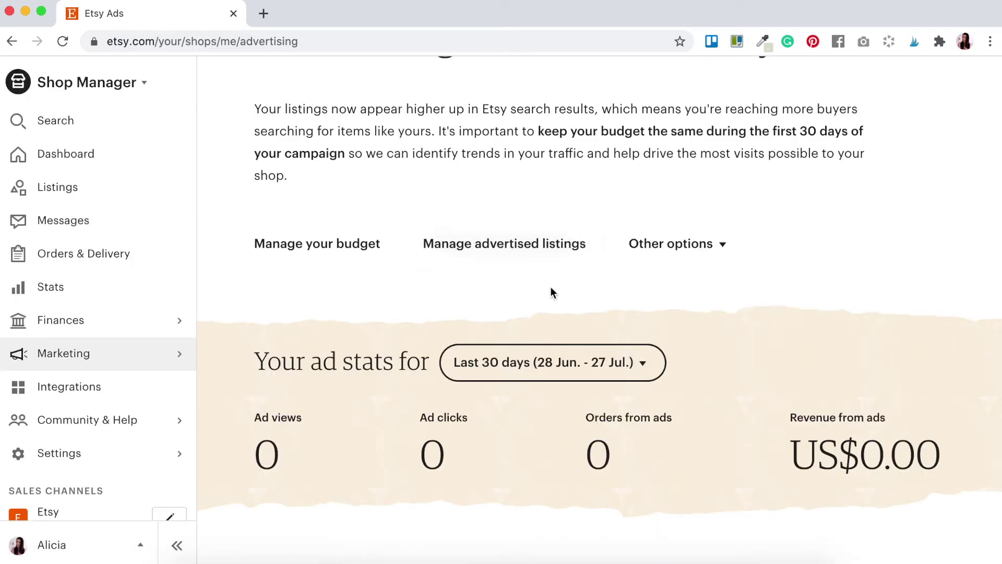
Open the advertised listings for management and select all listings on the page
left_click(506, 250)
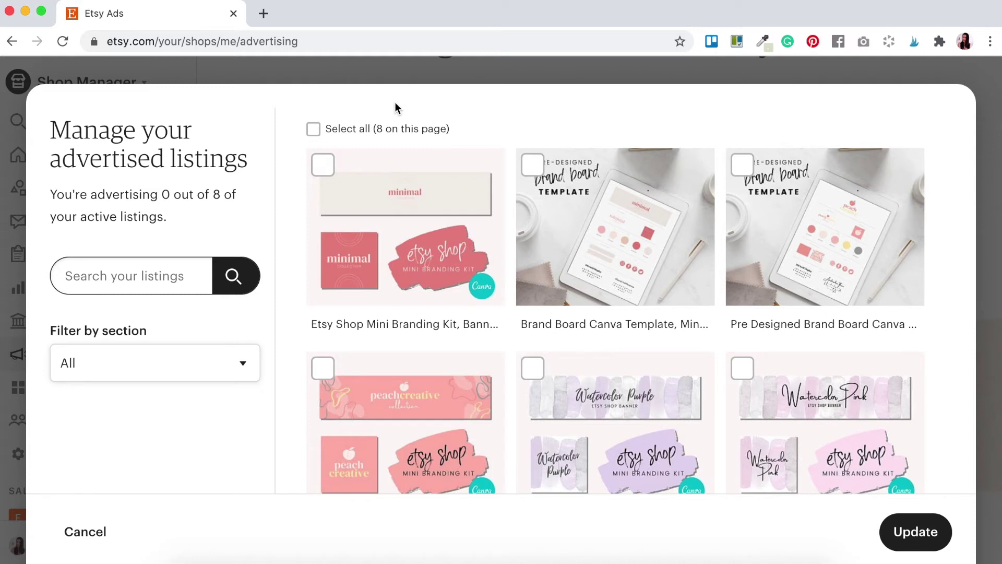
left_click(315, 130)
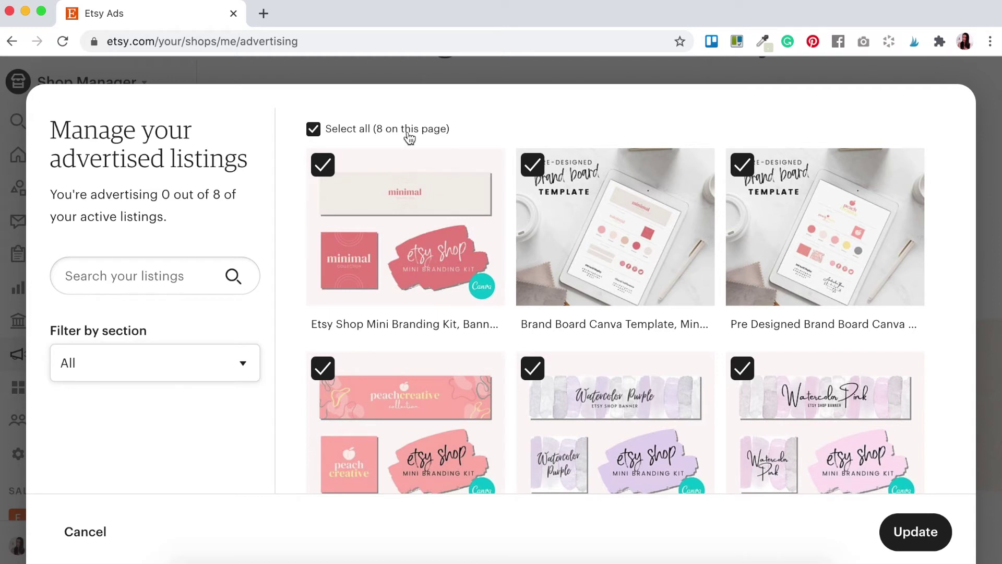
Deselect the three listings in the first row: the minimal Etsy Shop Mini Branding Kit and the two Brand Board Canva templates
left_click(324, 168)
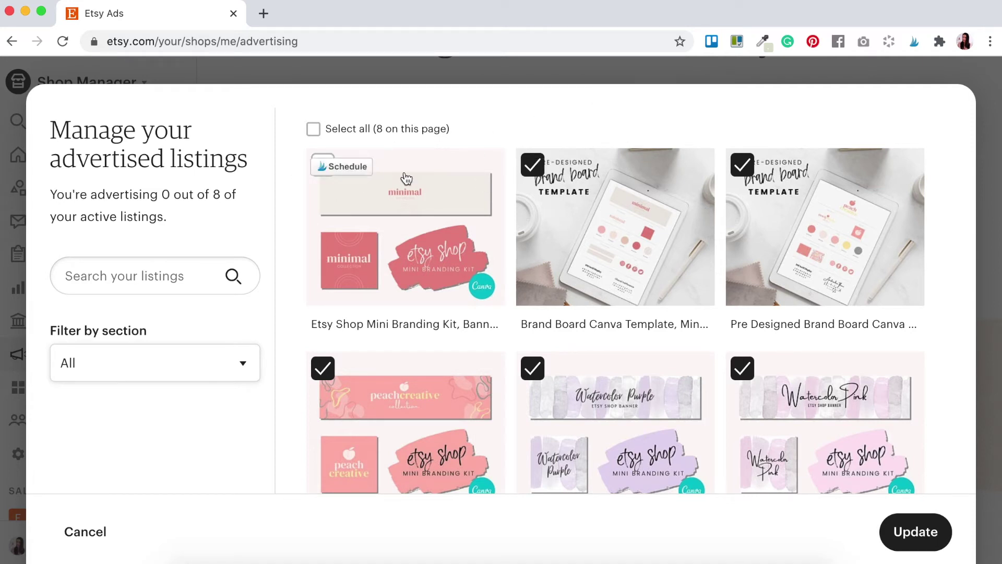
left_click(535, 163)
left_click(743, 163)
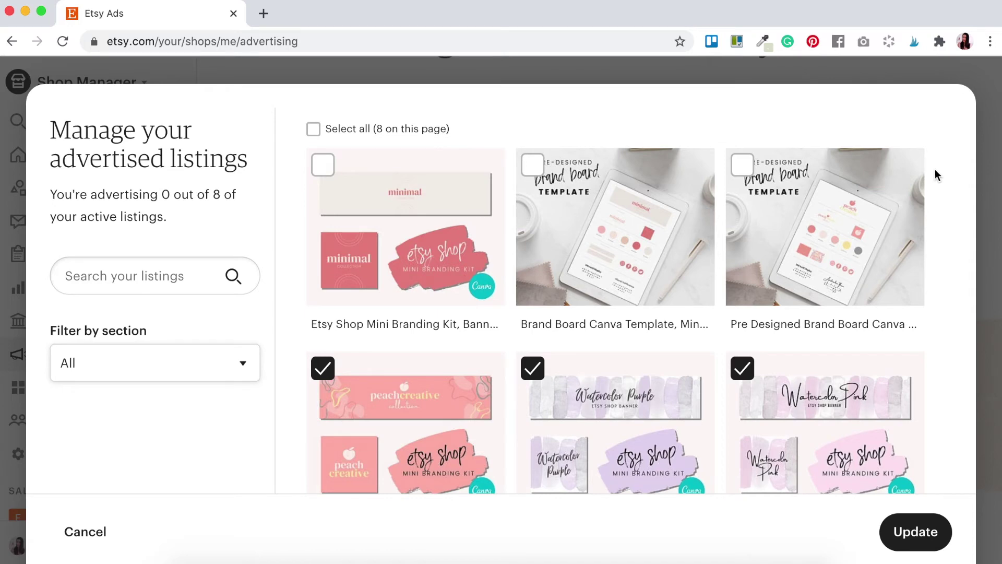
Select all listings on the page again and update the campaign's advertised listings
left_click(347, 133)
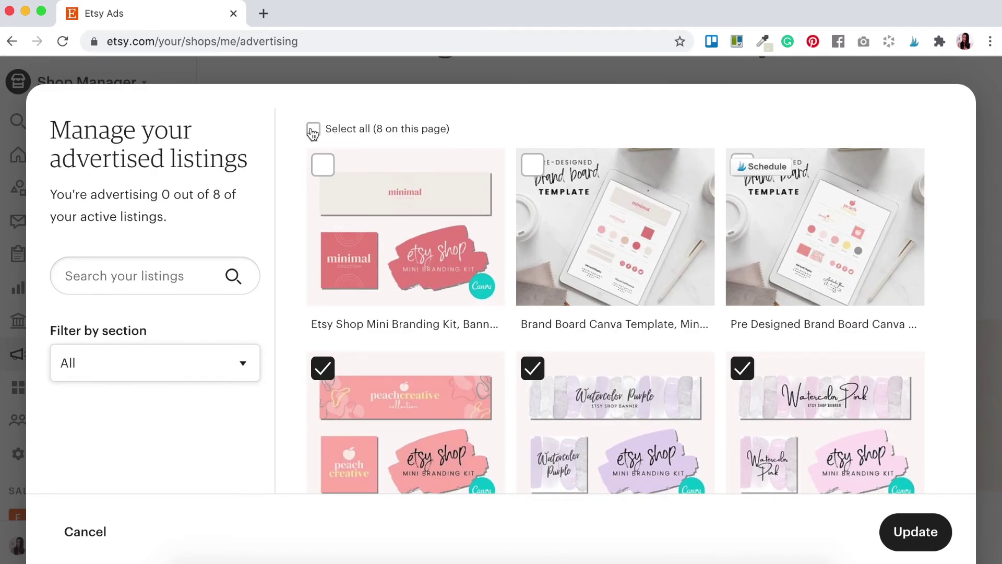
scroll(930, 406, "down", 3)
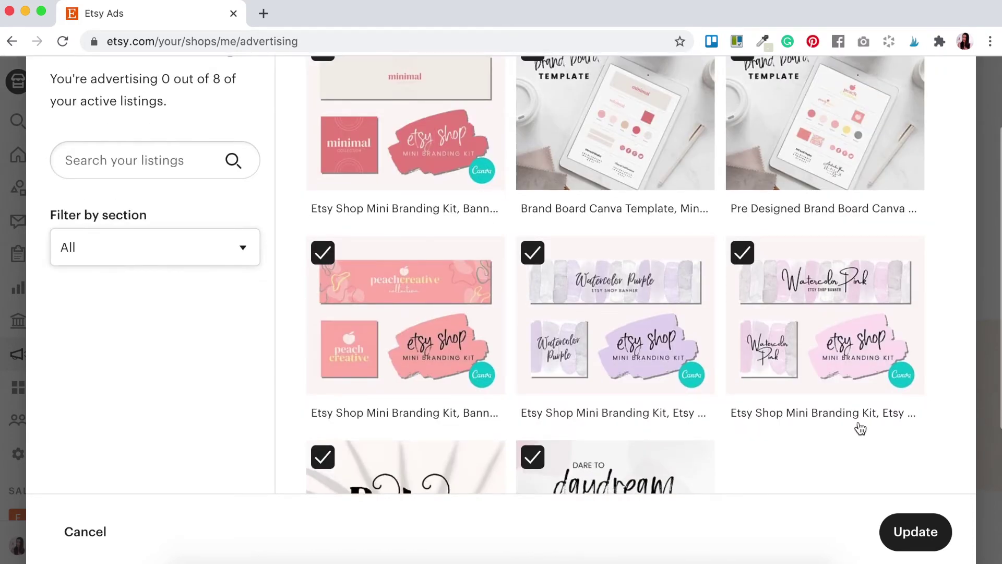
left_click(916, 532)
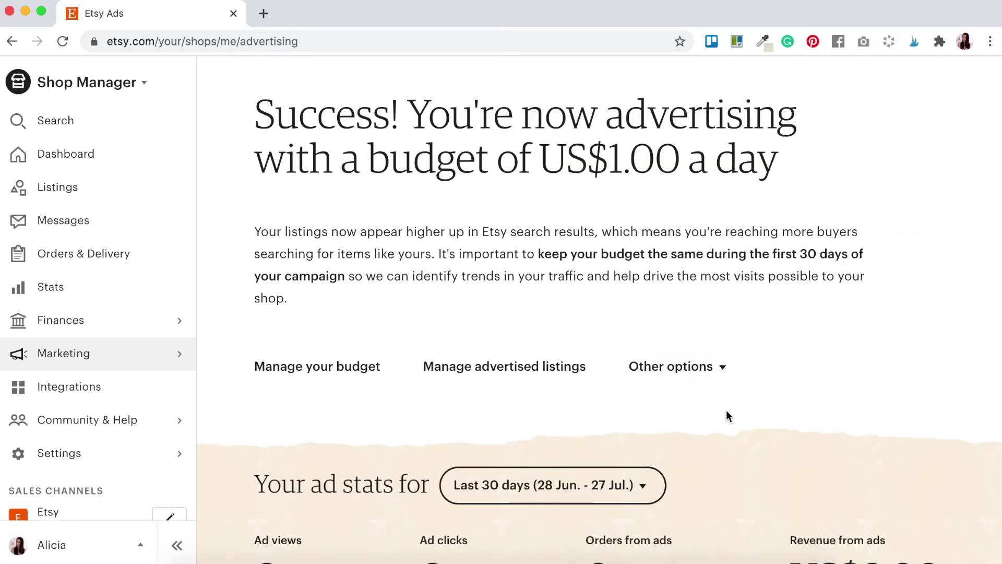
Look over the campaign's other options, the overall ad stats and the date ranges available for them
left_click(722, 371)
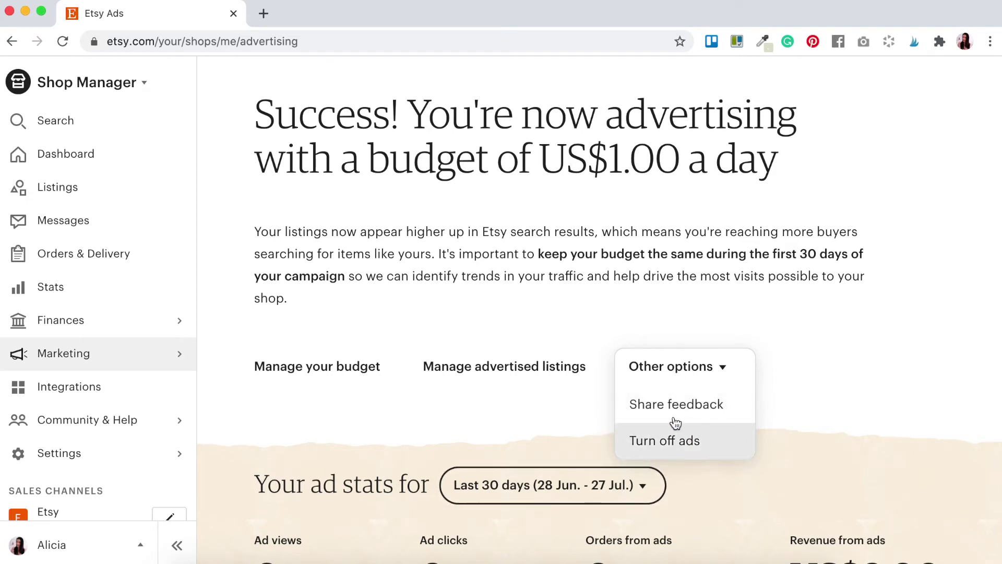
scroll(804, 333, "down", 3)
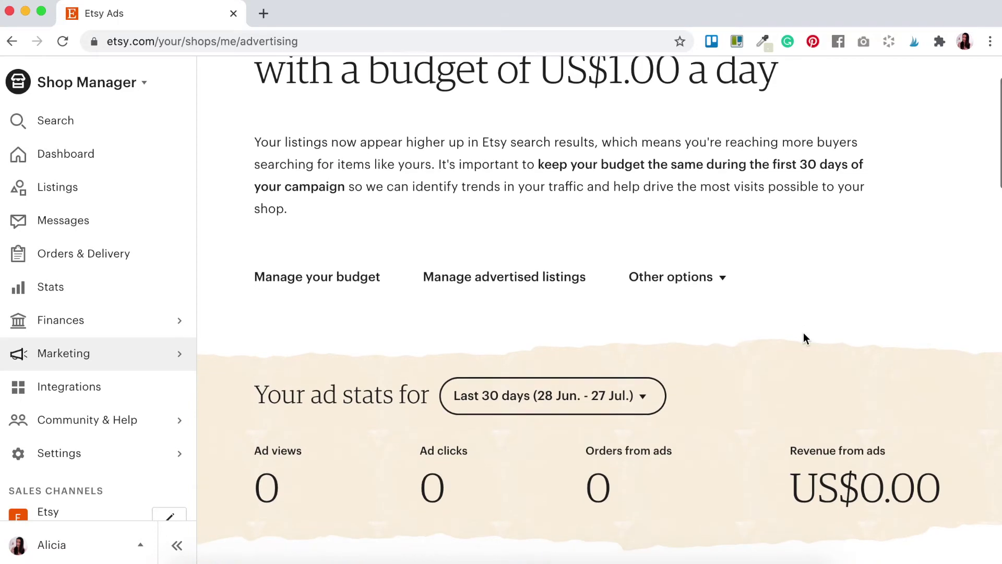
scroll(804, 333, "down", 2)
scroll(804, 338, "down", 4)
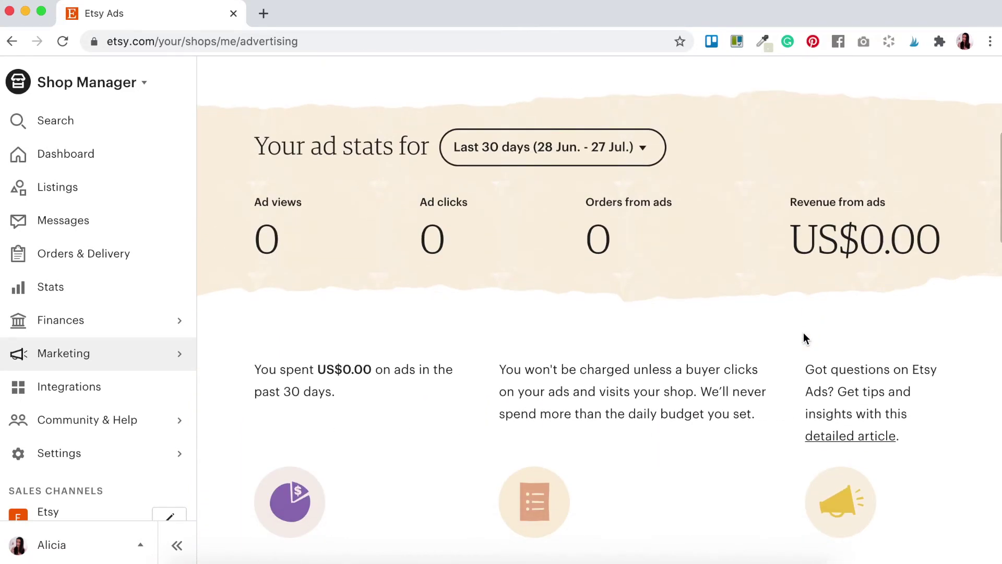
scroll(803, 334, "down", 1)
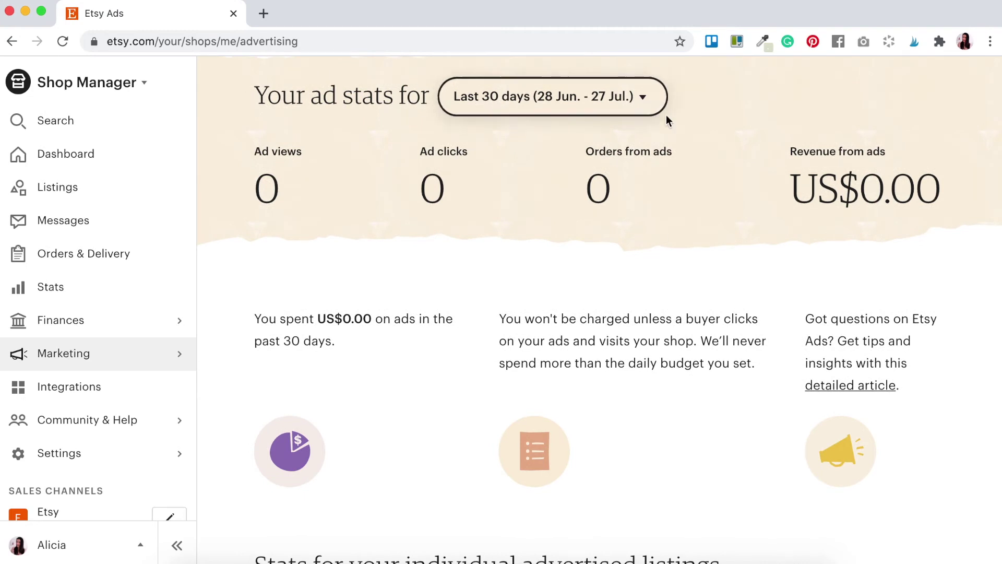
left_click(645, 102)
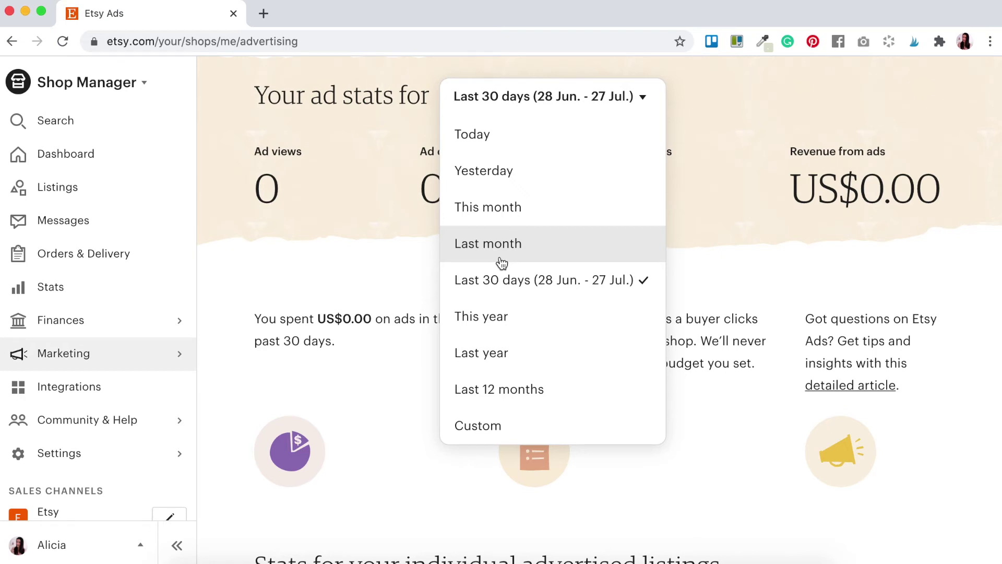
left_click(691, 284)
Examine the individual stats of each advertised listing, including ad views, clicks, orders, revenue and budget spent
scroll(691, 284, "down", 6)
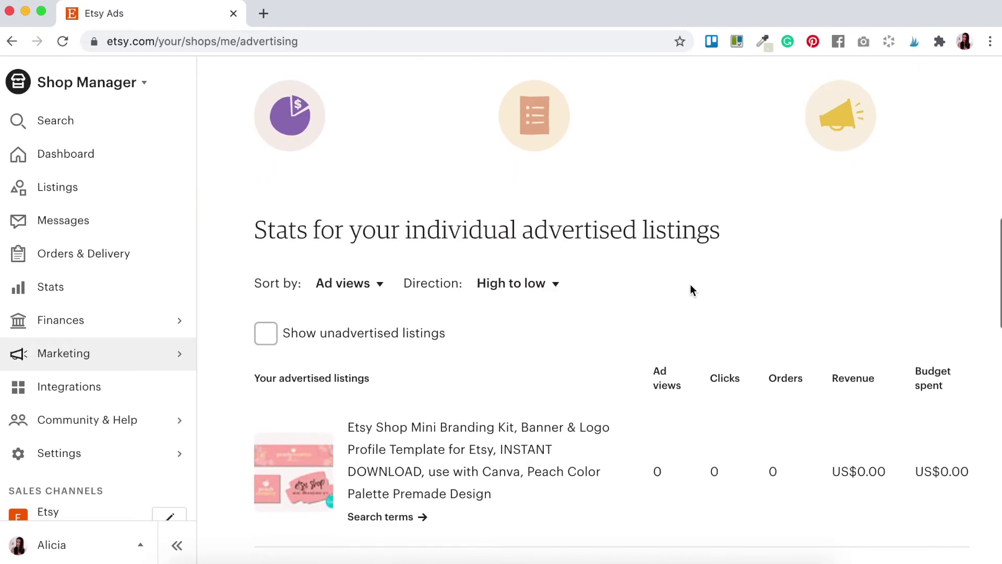
scroll(690, 290, "down", 3)
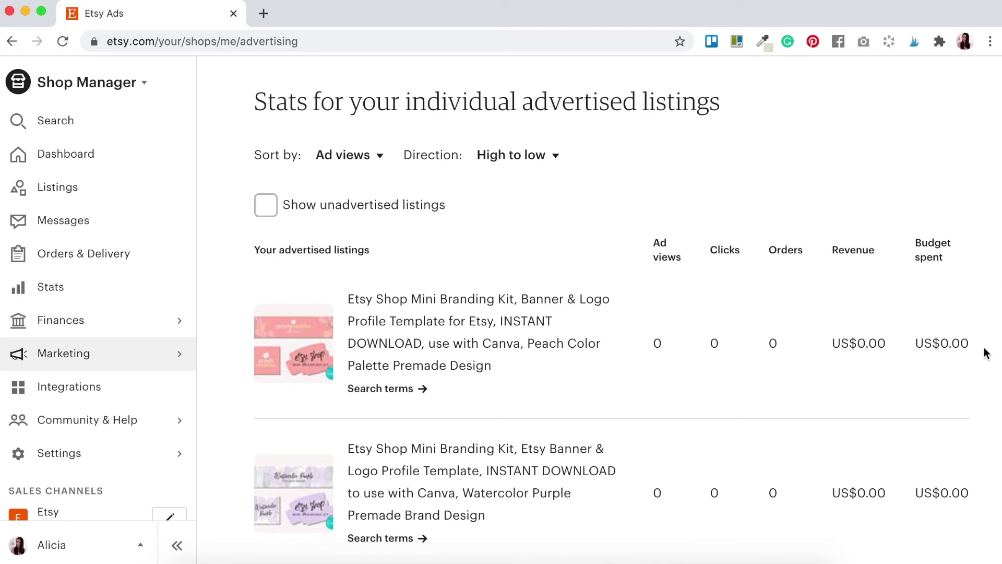
scroll(992, 376, "down", 1)
scroll(992, 375, "down", 12)
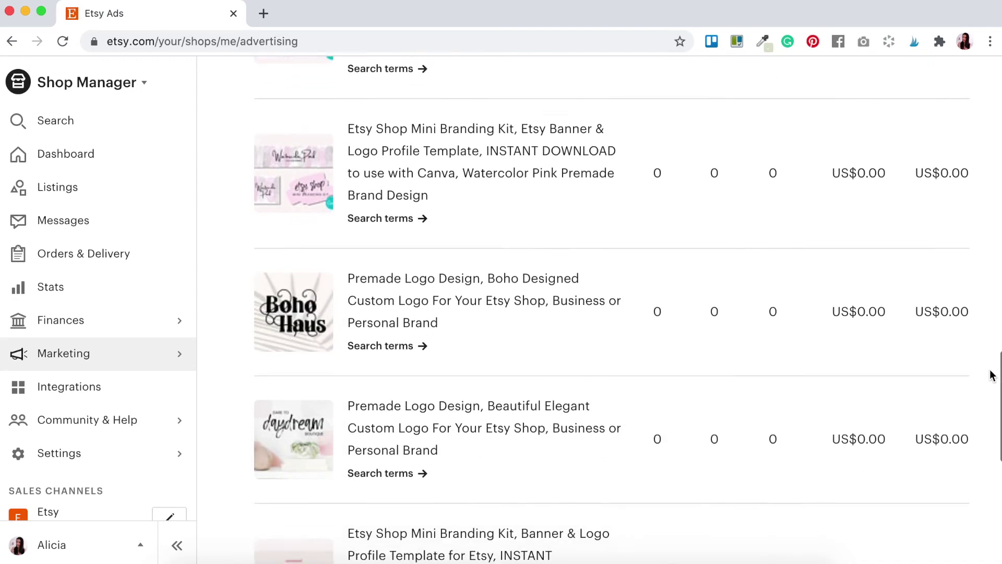
scroll(992, 375, "down", 6)
scroll(992, 375, "up", 10)
scroll(992, 375, "up", 13)
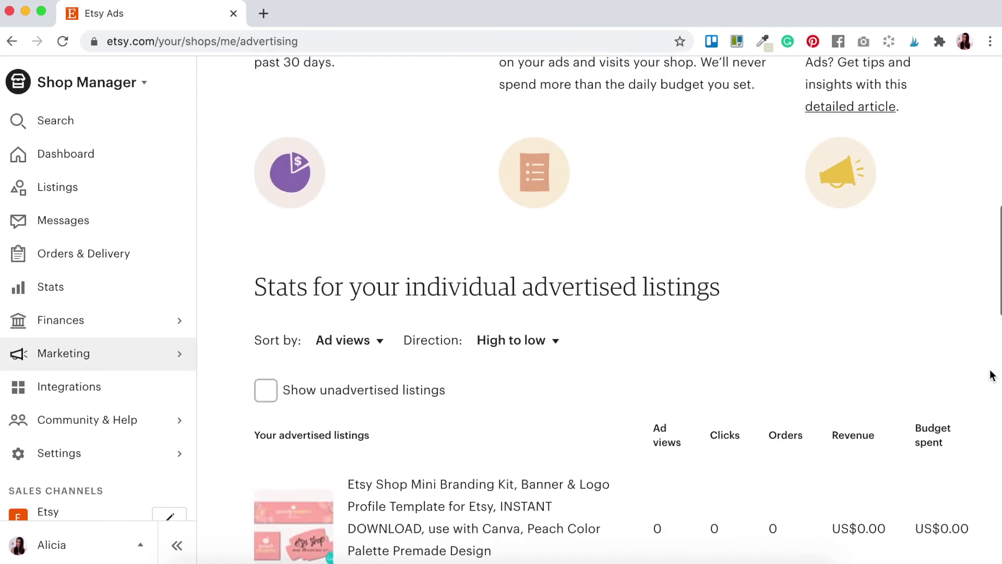
scroll(992, 376, "up", 1)
scroll(992, 375, "down", 4)
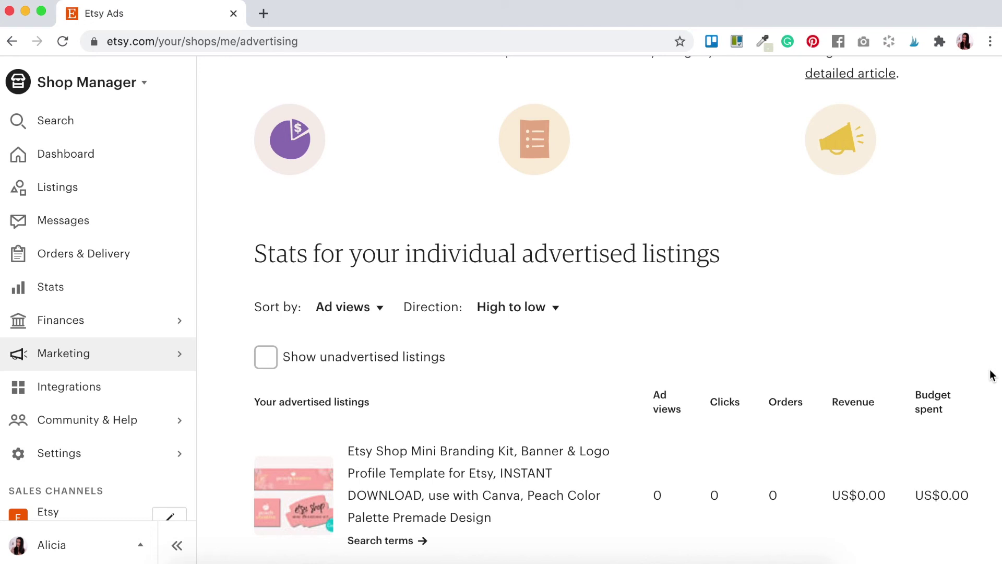
scroll(992, 375, "up", 15)
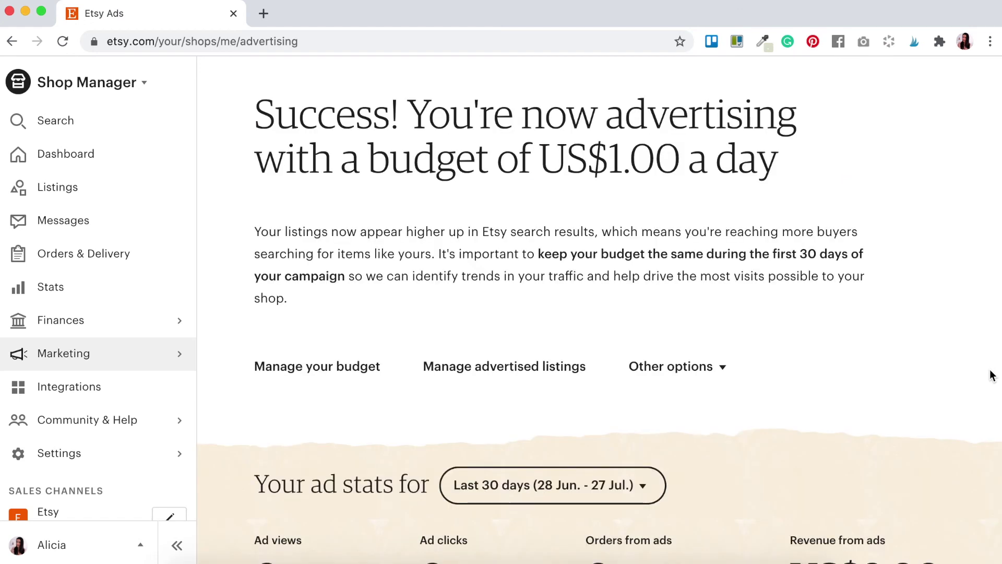